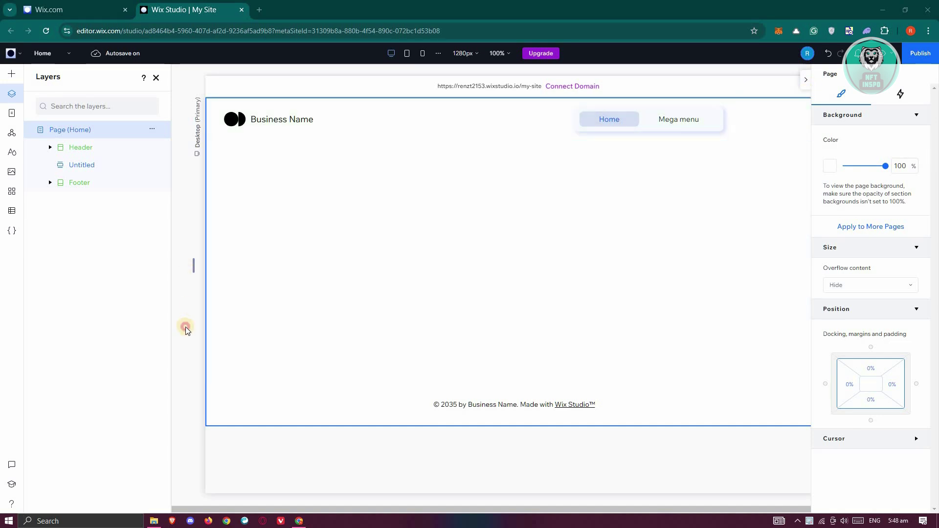
{"action": "left_click", "coordinate": [93, 10]}
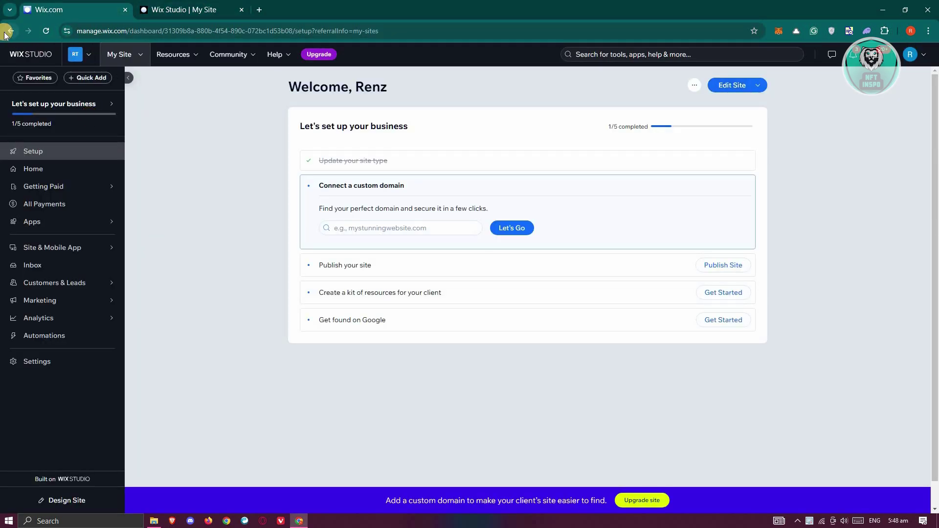
{"action": "left_click", "coordinate": [190, 9]}
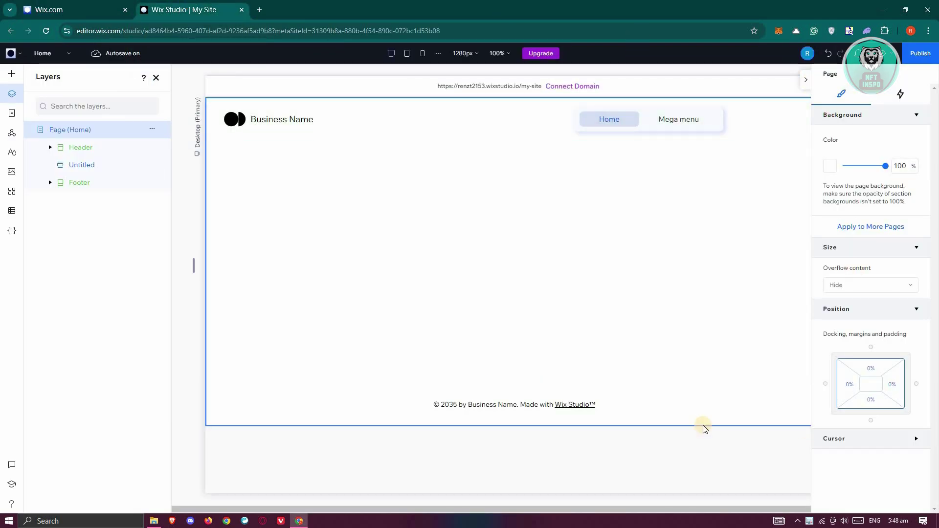
Place the two-part slider flexbox from the advanced layout tools into the blank section of the home page
{"action": "left_click", "coordinate": [805, 79]}
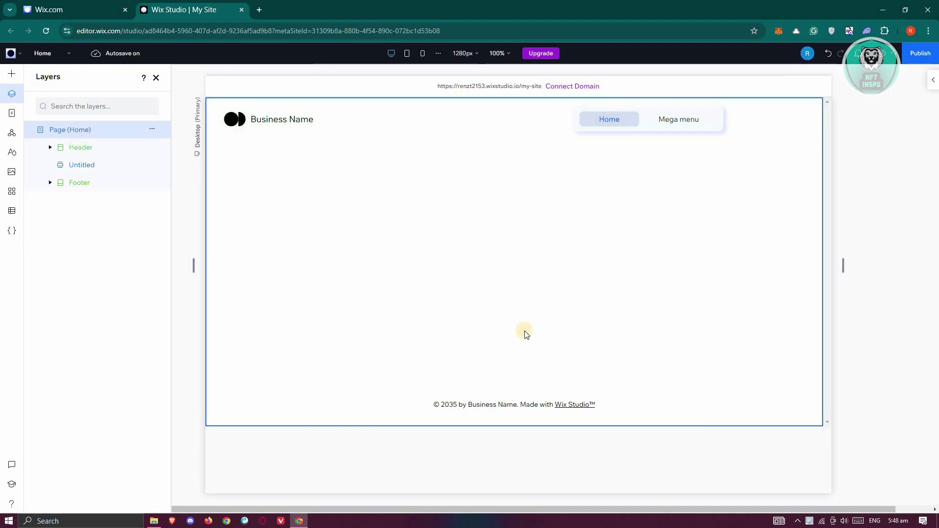
{"action": "left_click", "coordinate": [14, 80]}
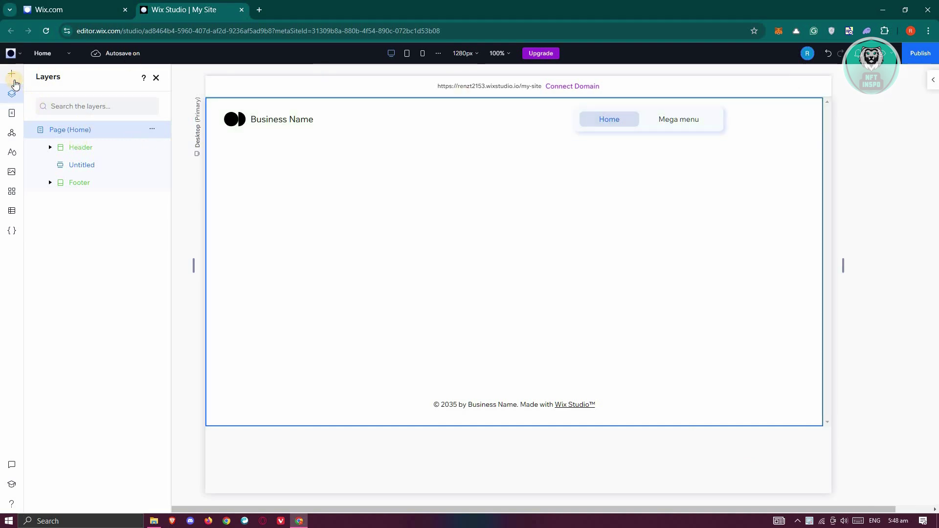
{"action": "left_click", "coordinate": [13, 78]}
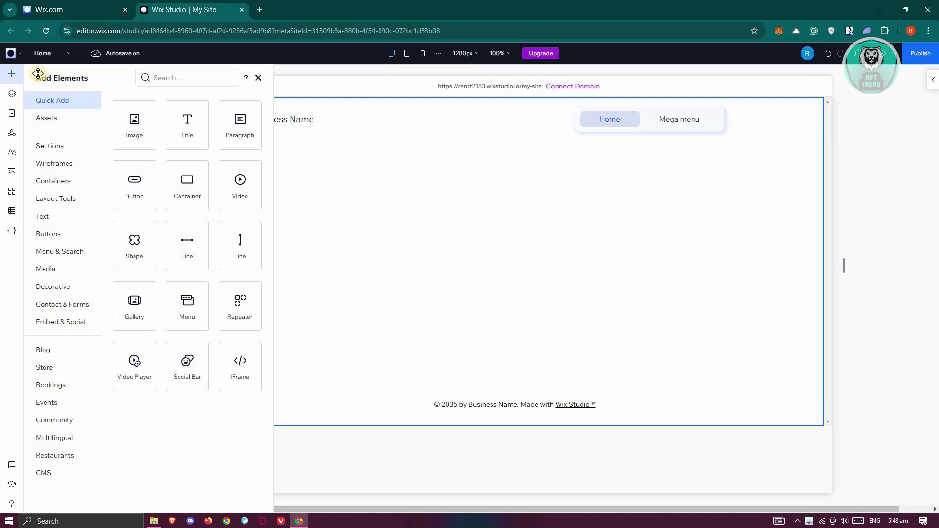
{"action": "left_click", "coordinate": [68, 206]}
{"action": "left_click", "coordinate": [133, 275]}
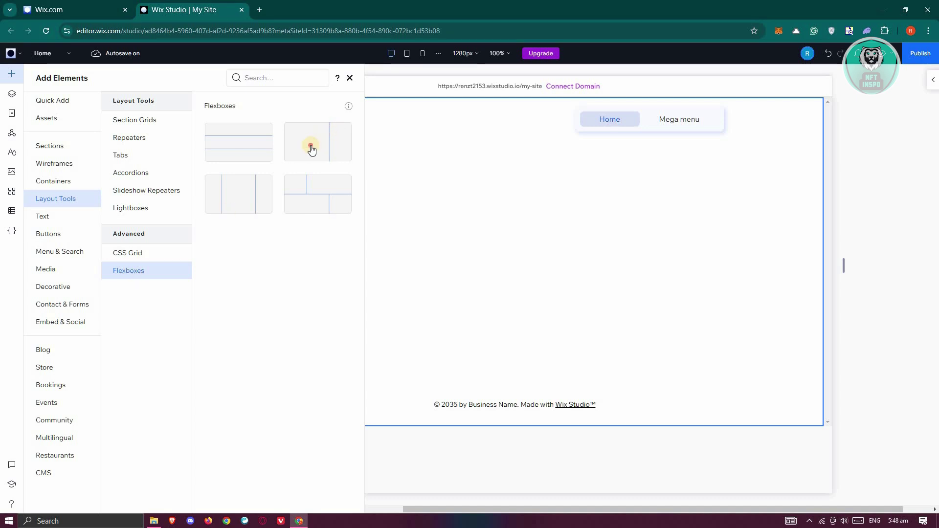
{"action": "left_click_drag", "start_coordinate": [338, 148], "coordinate": [503, 235]}
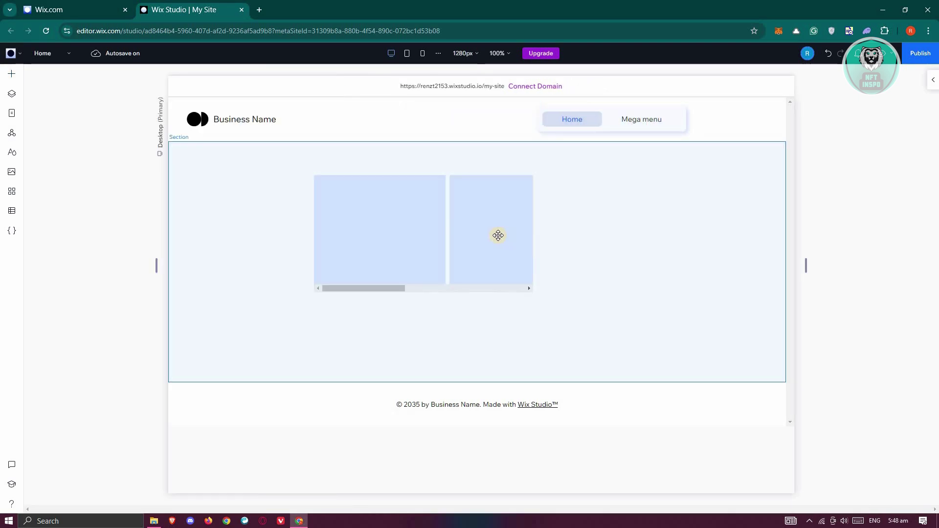
Move the flexbox to the section's upper-left corner and stretch it to the section's full width and height, about 493 px high
{"action": "left_click_drag", "start_coordinate": [327, 198], "coordinate": [270, 191]}
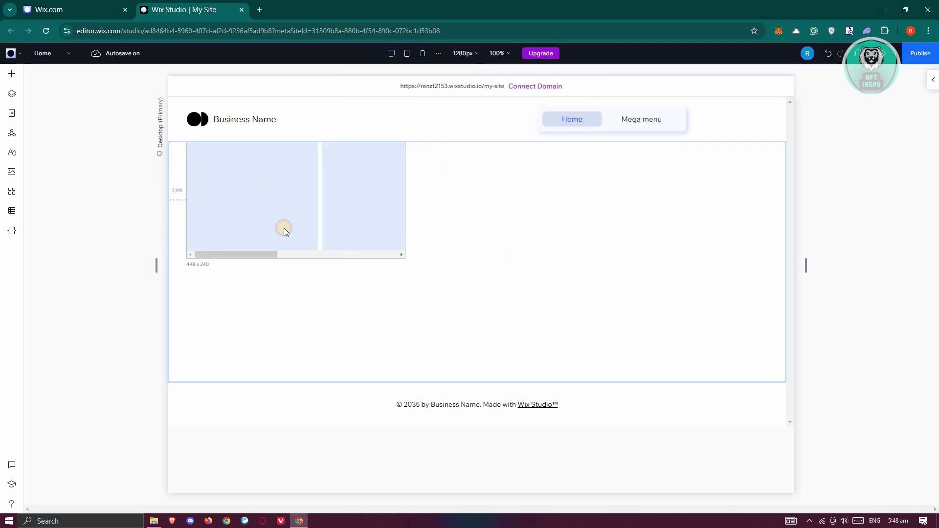
{"action": "left_click_drag", "start_coordinate": [248, 369], "coordinate": [245, 381]}
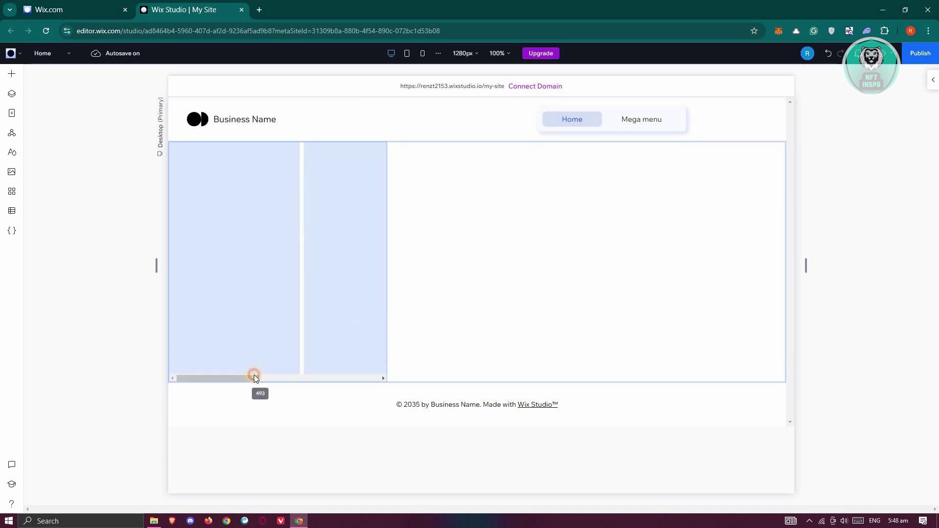
{"action": "left_click_drag", "start_coordinate": [387, 262], "coordinate": [786, 258]}
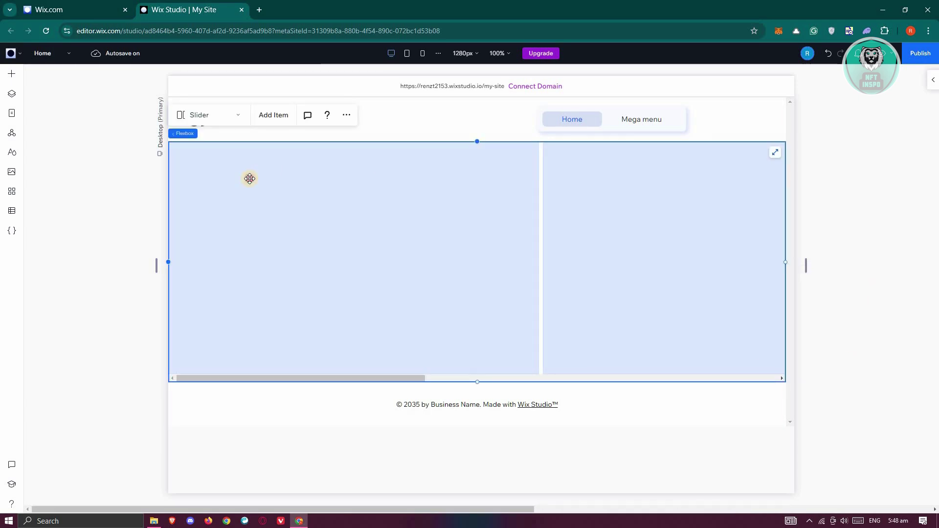
Select the whole flexbox and set its layout display type to Slides
{"action": "left_click", "coordinate": [184, 145]}
{"action": "left_click", "coordinate": [13, 96]}
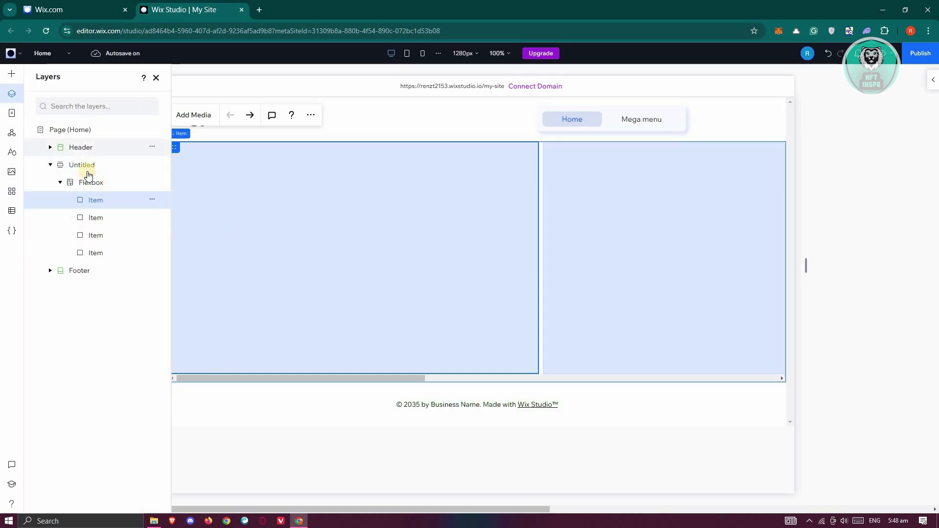
{"action": "left_click", "coordinate": [105, 183]}
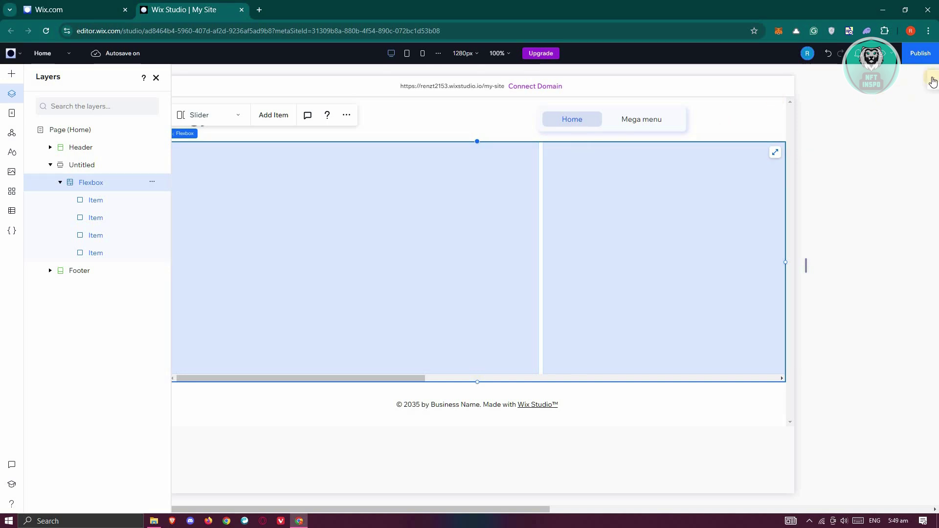
{"action": "left_click", "coordinate": [930, 79]}
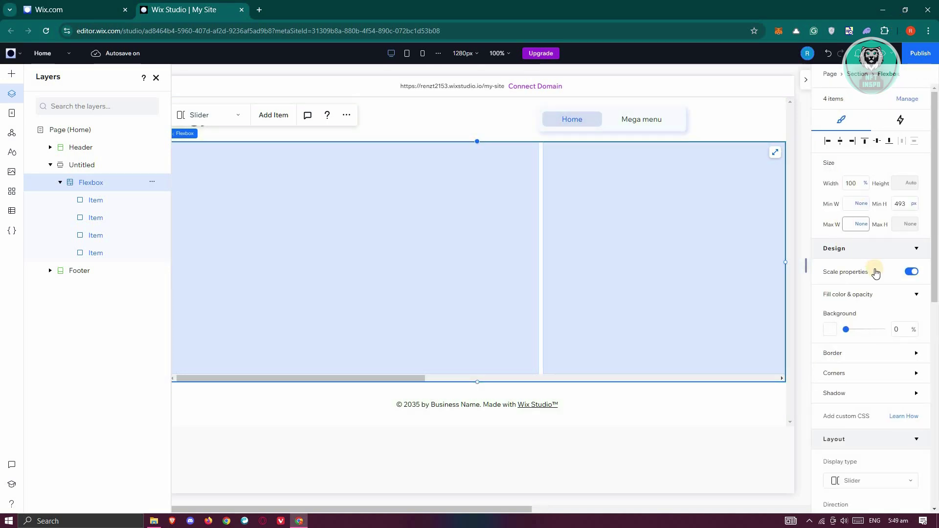
{"action": "scroll", "coordinate": [868, 332], "scroll_direction": "down", "scroll_amount": 3}
{"action": "scroll", "coordinate": [828, 355], "scroll_direction": "down", "scroll_amount": 3}
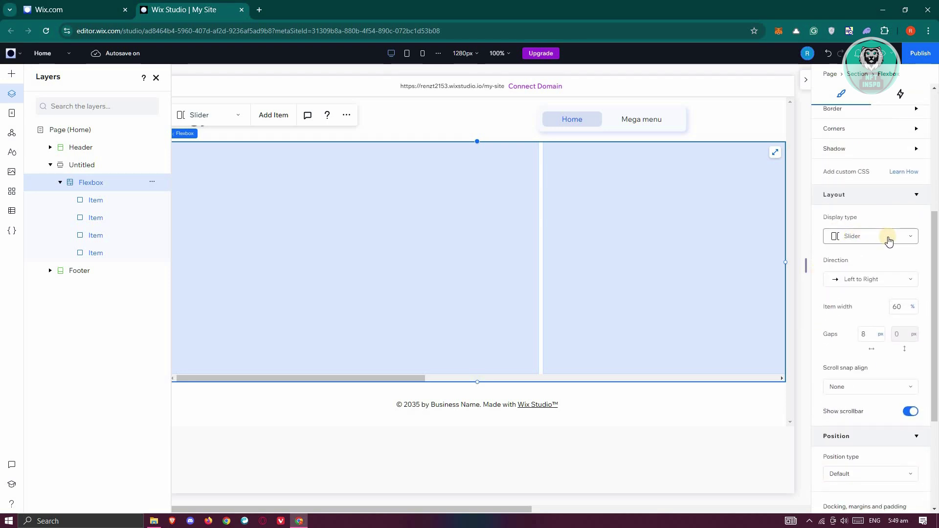
{"action": "left_click", "coordinate": [872, 238]}
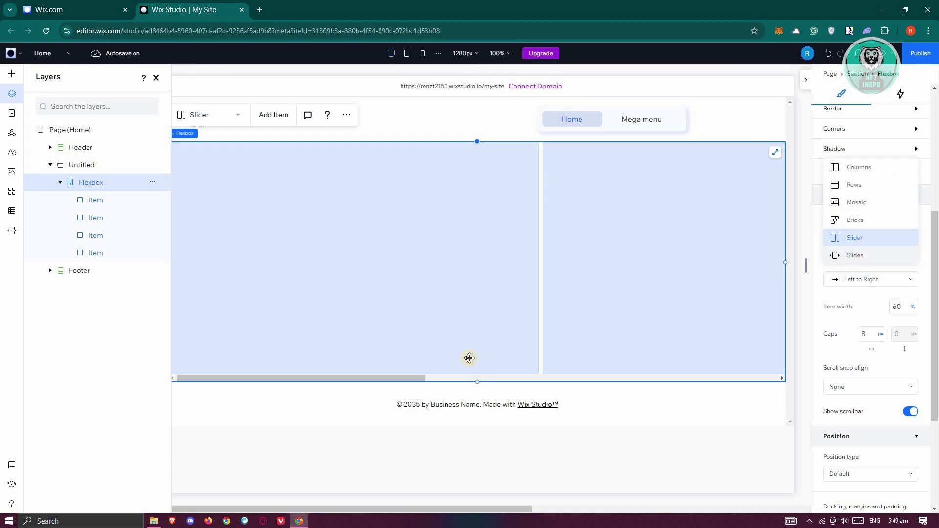
{"action": "left_click", "coordinate": [873, 253]}
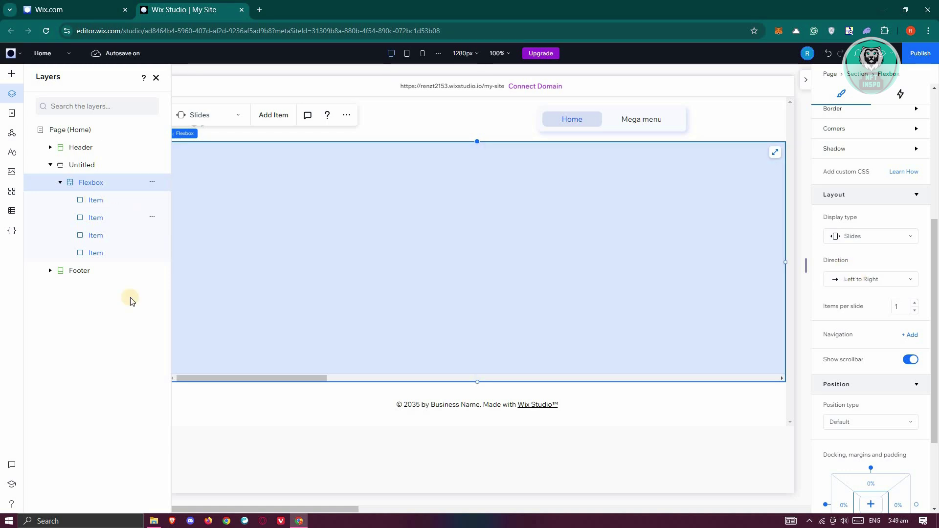
Fill the first flexbox item with an image about 290 × 194 px, a title beside it and a paragraph below the title
{"action": "left_click", "coordinate": [93, 203]}
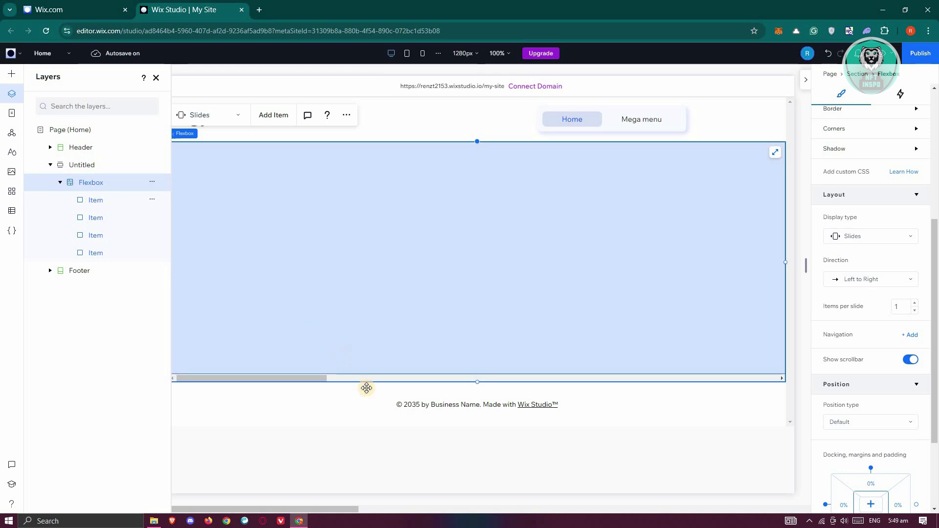
{"action": "left_click", "coordinate": [12, 76]}
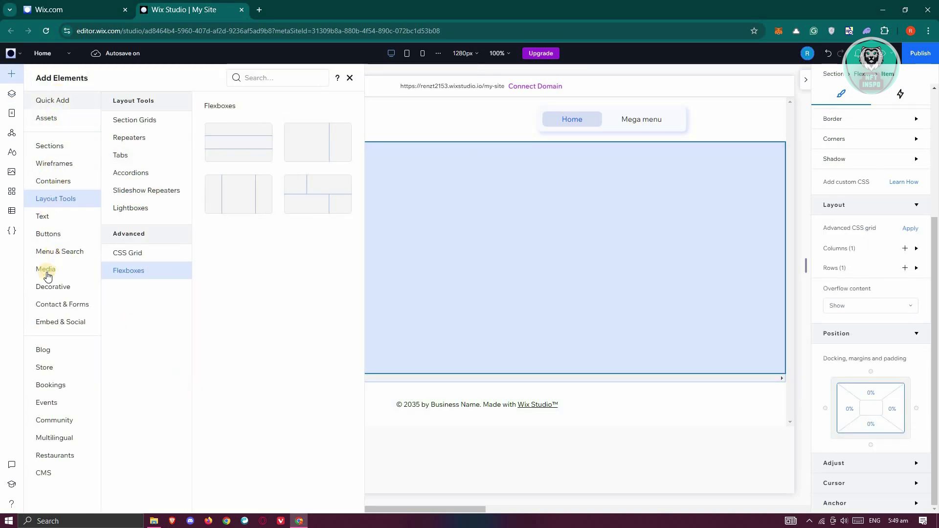
{"action": "left_click", "coordinate": [84, 101]}
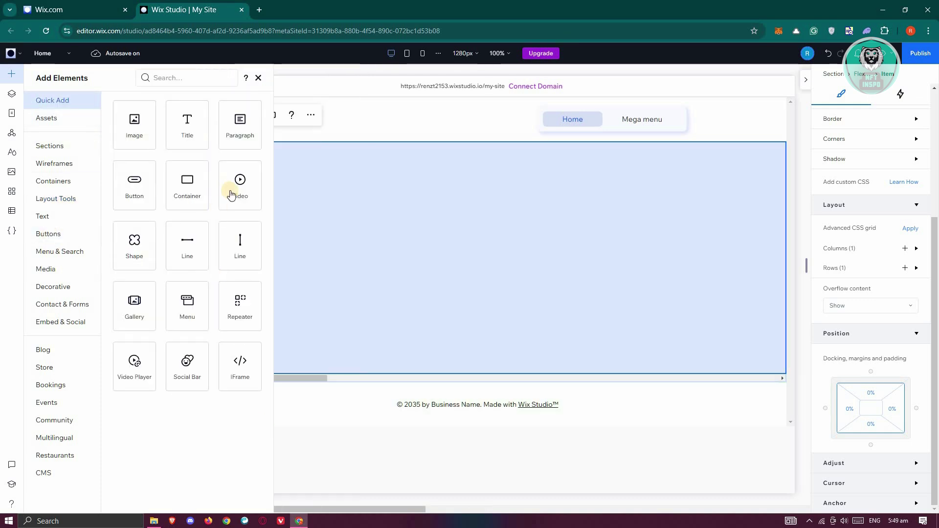
{"action": "left_click_drag", "start_coordinate": [136, 130], "coordinate": [344, 218]}
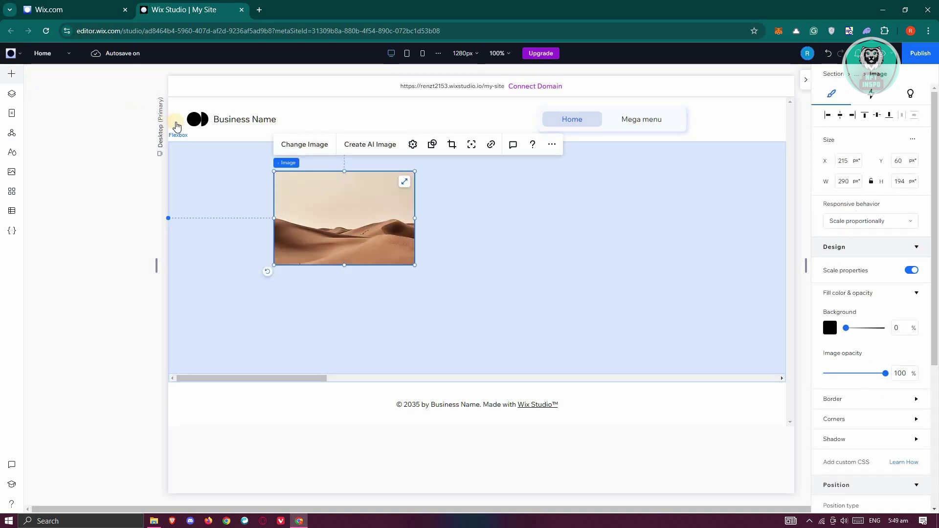
{"action": "left_click_drag", "start_coordinate": [187, 125], "coordinate": [490, 191]}
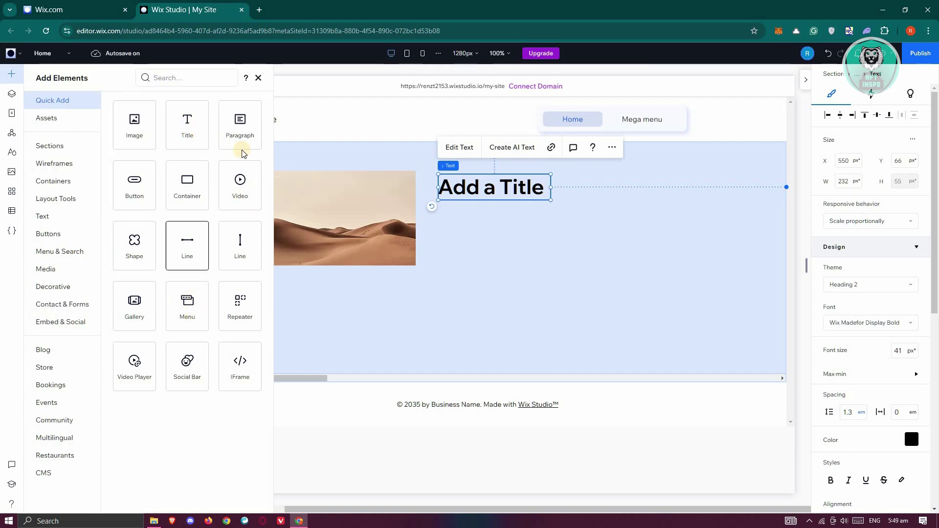
{"action": "left_click_drag", "start_coordinate": [239, 123], "coordinate": [503, 230]}
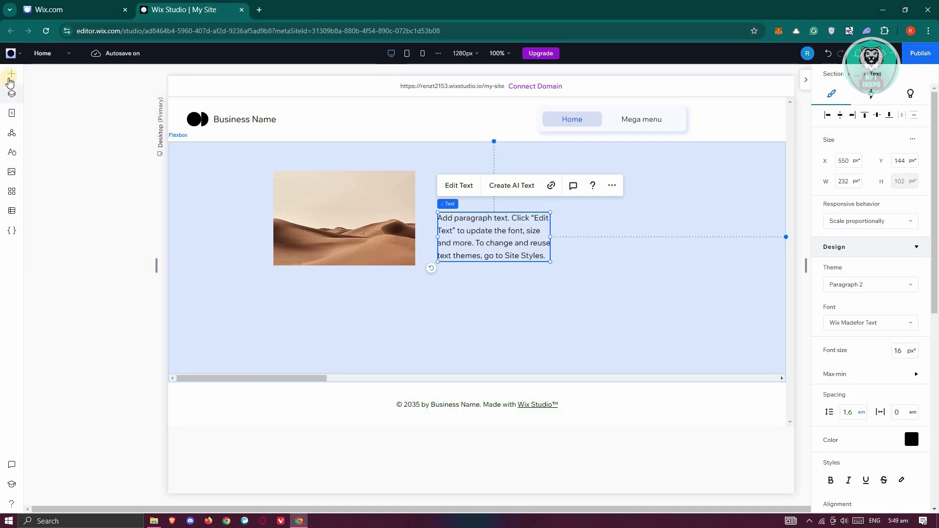
Reorder the flexbox layers so that an empty item sits above the item with the image and text
{"action": "left_click", "coordinate": [12, 94]}
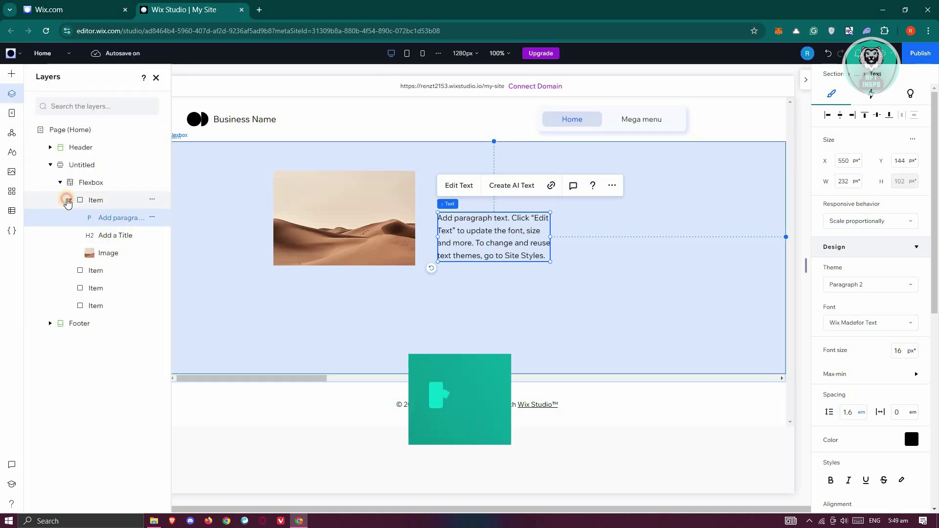
{"action": "left_click", "coordinate": [69, 200]}
{"action": "left_click_drag", "start_coordinate": [92, 218], "coordinate": [84, 199]}
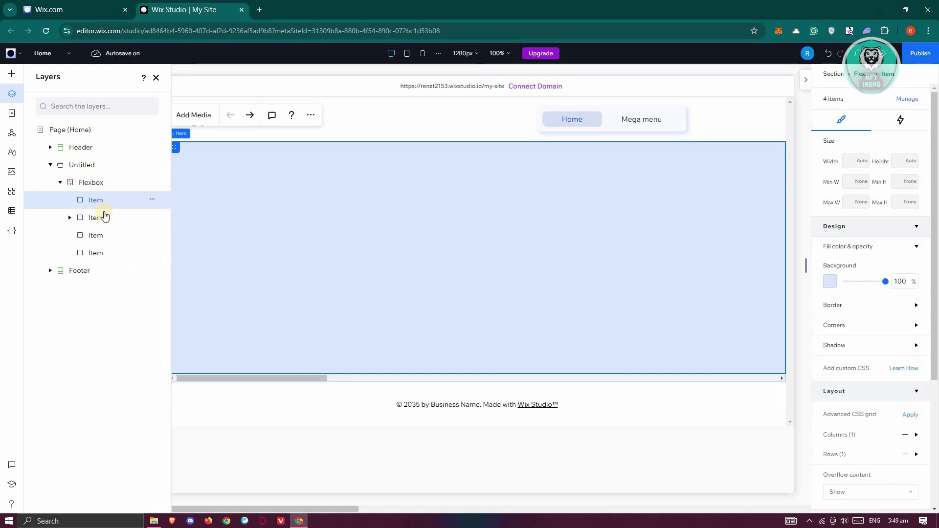
Add a video to the empty first item and place a title beside it
{"action": "left_click", "coordinate": [12, 74]}
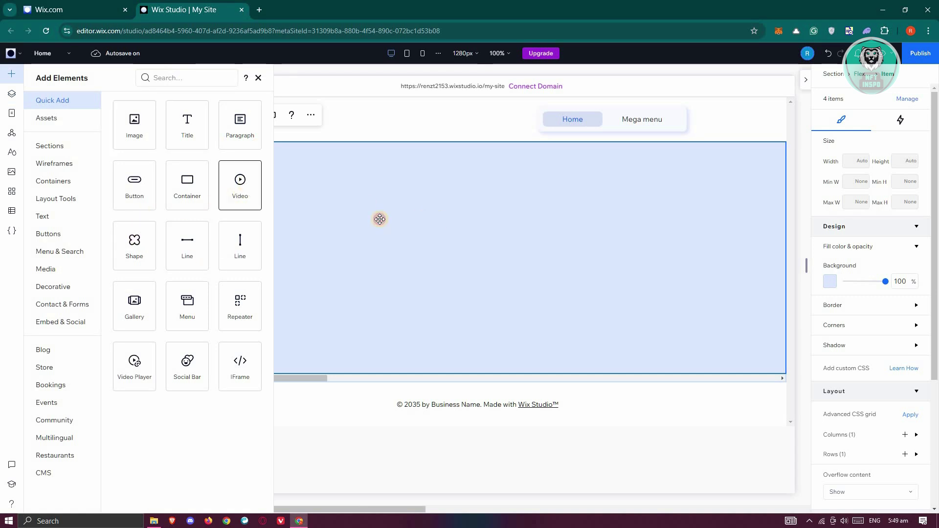
{"action": "left_click_drag", "start_coordinate": [380, 219], "coordinate": [377, 219]}
{"action": "left_click_drag", "start_coordinate": [180, 126], "coordinate": [482, 225]}
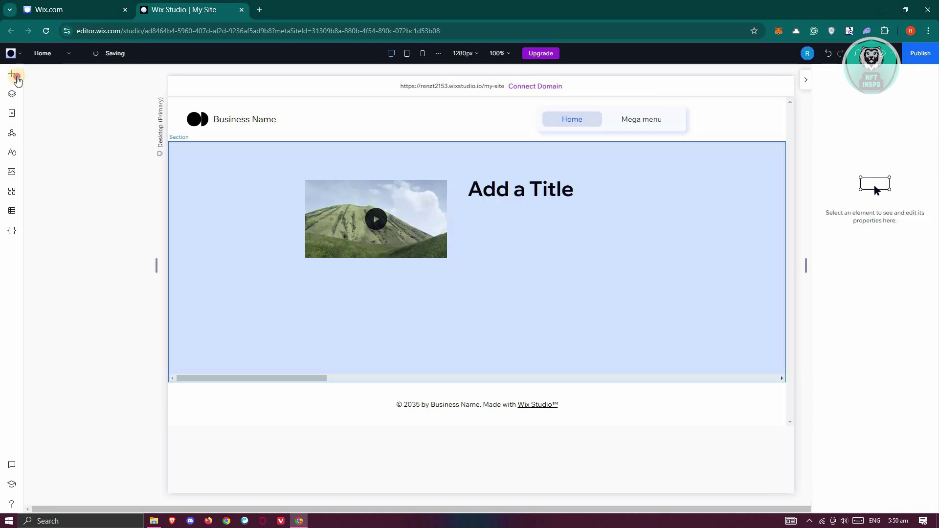
Reorder the flexbox layers so that an empty item precedes the item with the video
{"action": "left_click", "coordinate": [15, 76]}
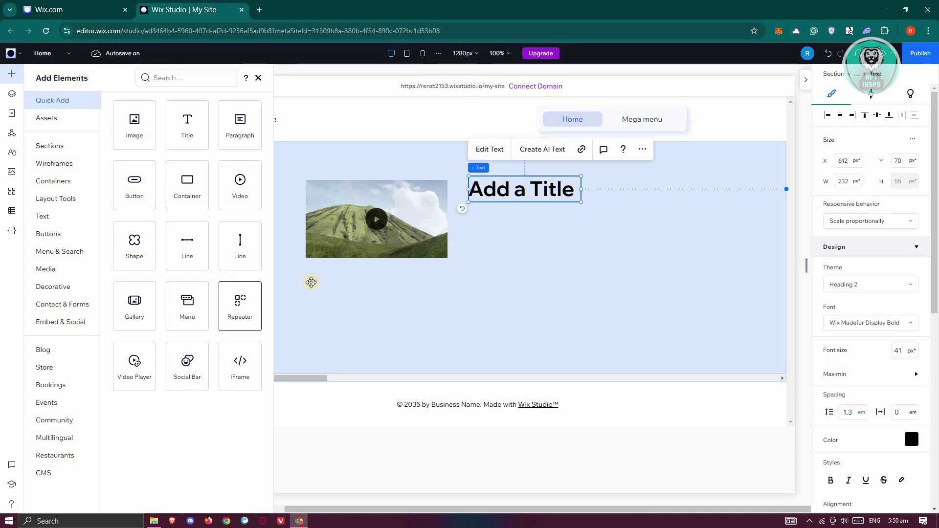
{"action": "left_click", "coordinate": [338, 294]}
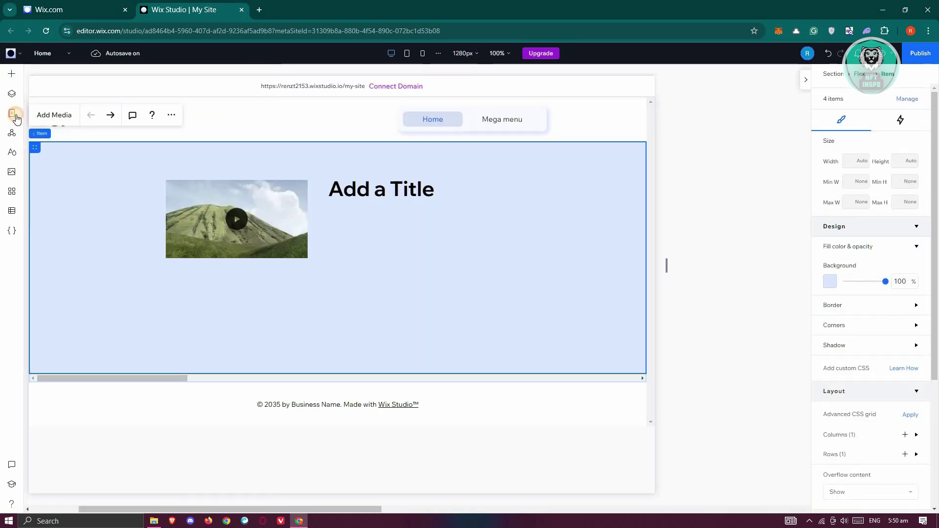
{"action": "left_click", "coordinate": [17, 98]}
{"action": "left_click", "coordinate": [15, 97]}
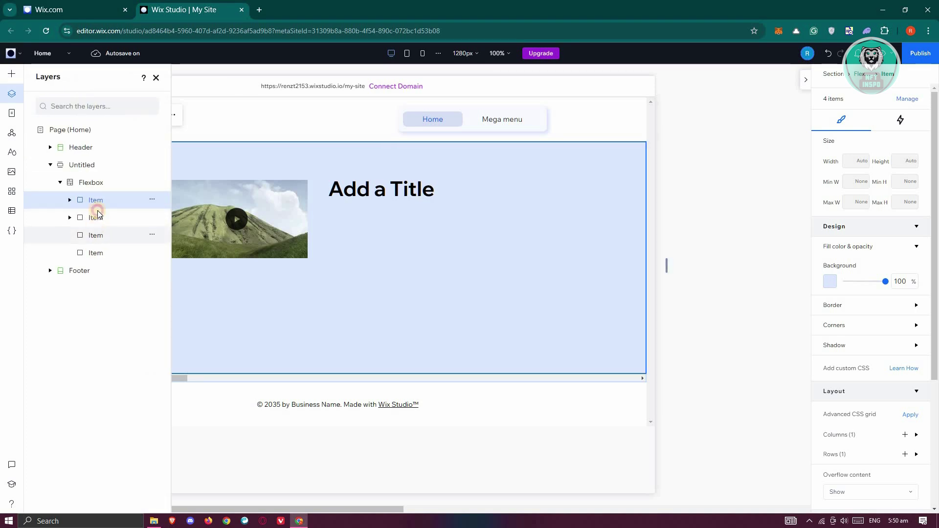
{"action": "left_click_drag", "start_coordinate": [95, 199], "coordinate": [89, 222]}
Add a basic shape of 80 × 80 px near the middle of the empty first item and place a title below it
{"action": "left_click", "coordinate": [11, 74]}
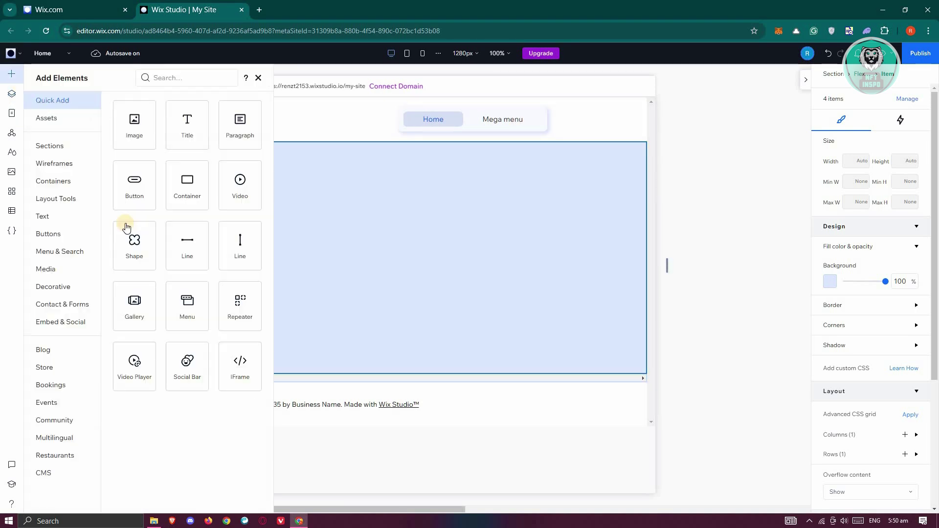
{"action": "left_click_drag", "start_coordinate": [452, 243], "coordinate": [491, 204]}
{"action": "left_click", "coordinate": [13, 75]}
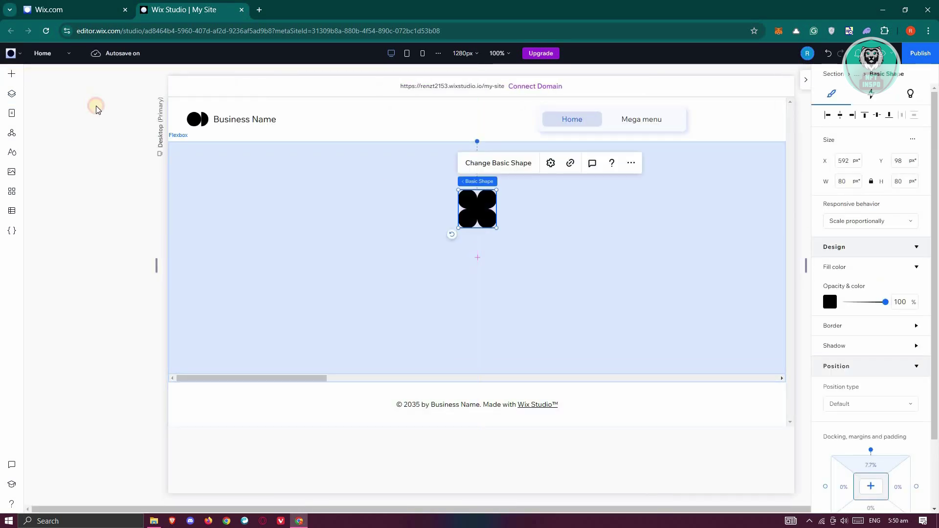
{"action": "left_click_drag", "start_coordinate": [184, 132], "coordinate": [507, 250]}
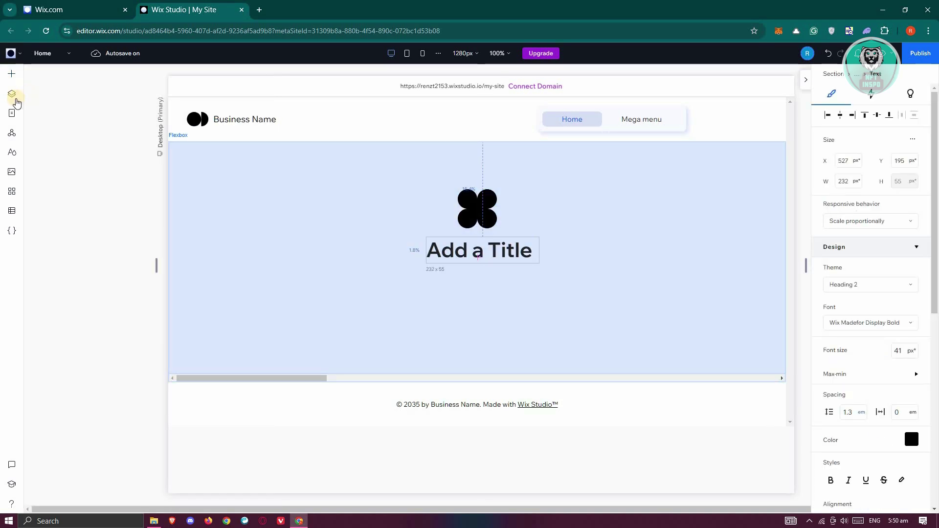
Collapse the shape item's layers and move the remaining empty item to the start of the flexbox
{"action": "left_click", "coordinate": [70, 200]}
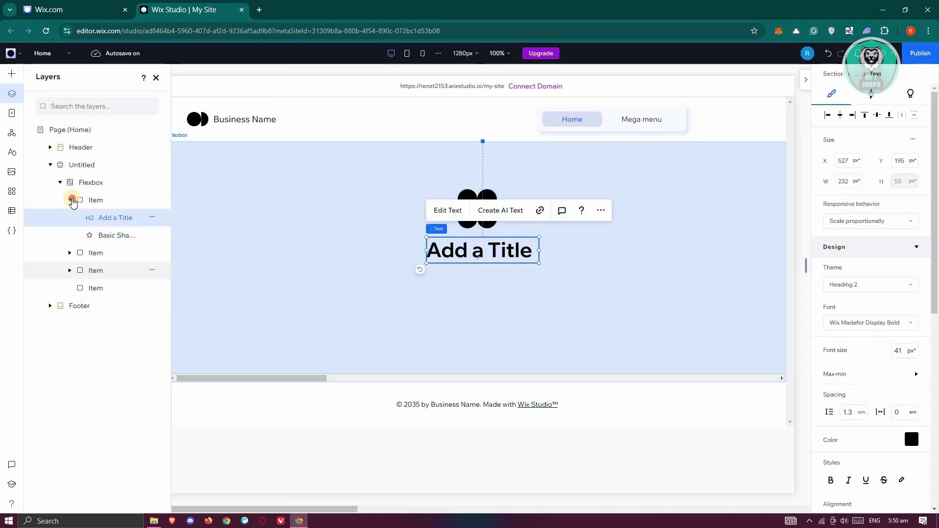
{"action": "left_click", "coordinate": [102, 238]}
{"action": "left_click_drag", "start_coordinate": [103, 238], "coordinate": [103, 195]}
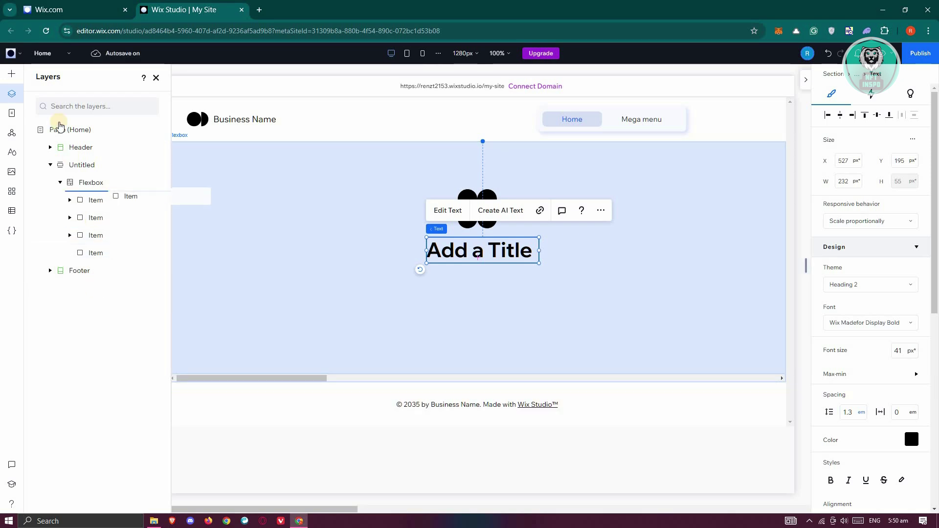
Add a gallery to the empty first item and move the item with the image, title and paragraph to the start of the flexbox
{"action": "left_click", "coordinate": [16, 79]}
{"action": "key", "text": "ctrl+shift+a"}
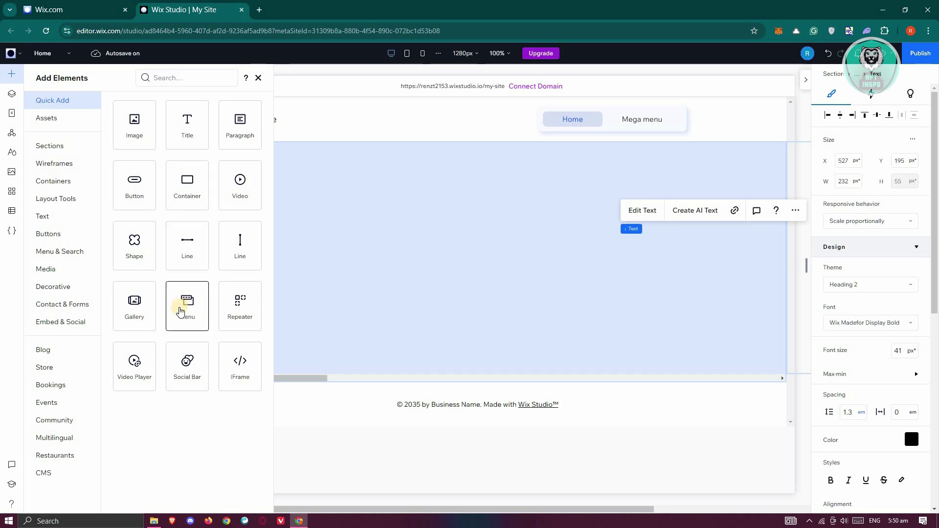
{"action": "left_click_drag", "start_coordinate": [486, 229], "coordinate": [519, 225]}
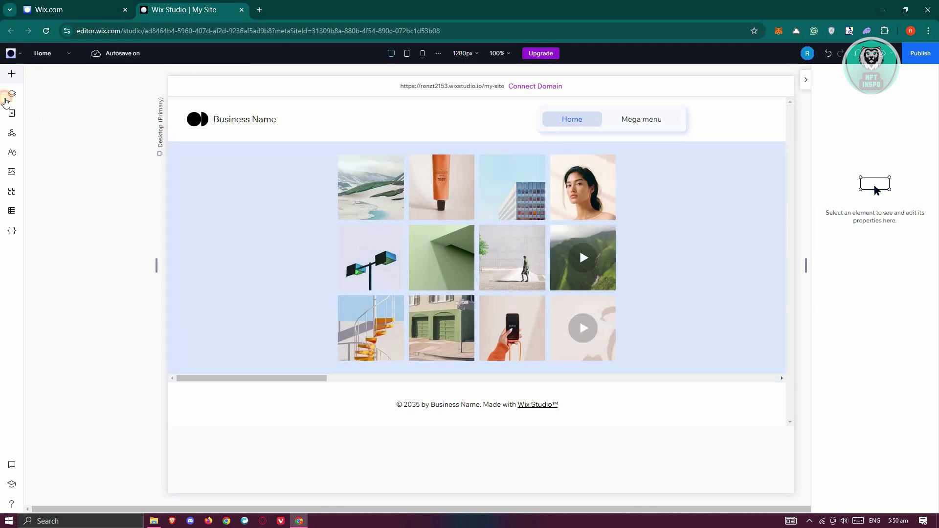
{"action": "left_click", "coordinate": [12, 93]}
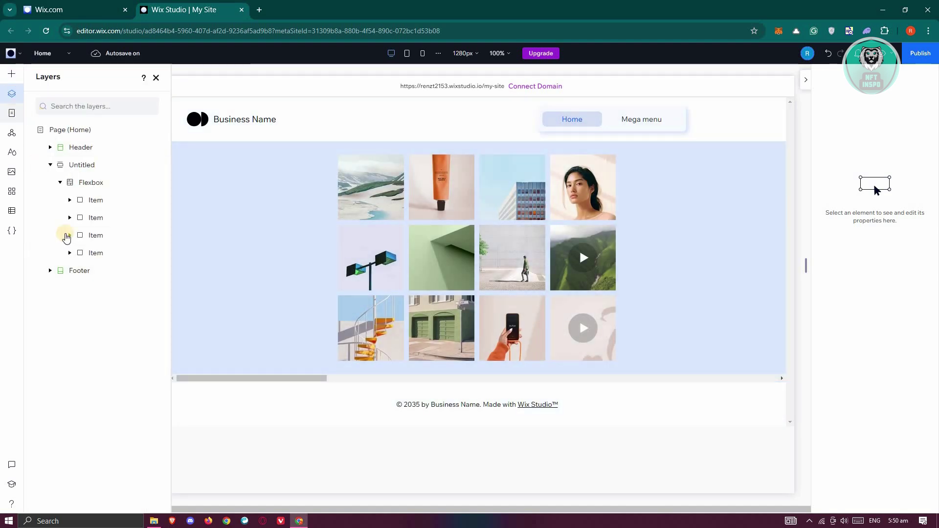
{"action": "left_click_drag", "start_coordinate": [87, 202], "coordinate": [91, 288]}
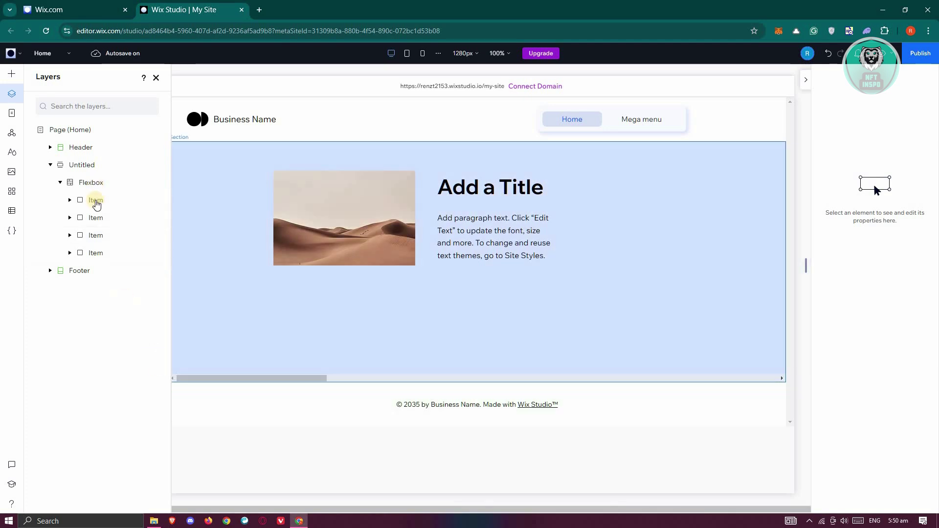
Turn off the flexbox's scrollbar and add Arrows as its slide navigation
{"action": "left_click", "coordinate": [87, 189]}
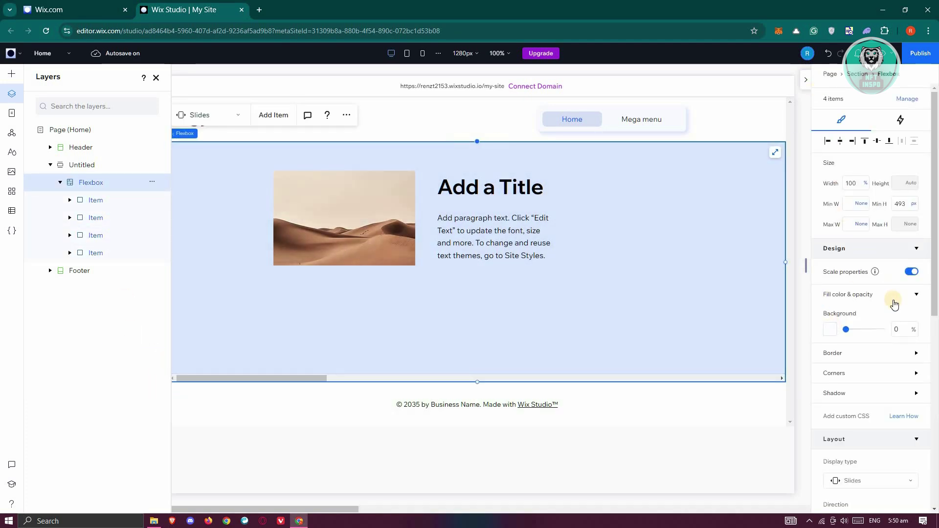
{"action": "scroll", "coordinate": [894, 304], "scroll_direction": "down", "scroll_amount": 5}
{"action": "scroll", "coordinate": [863, 351], "scroll_direction": "down", "scroll_amount": 3}
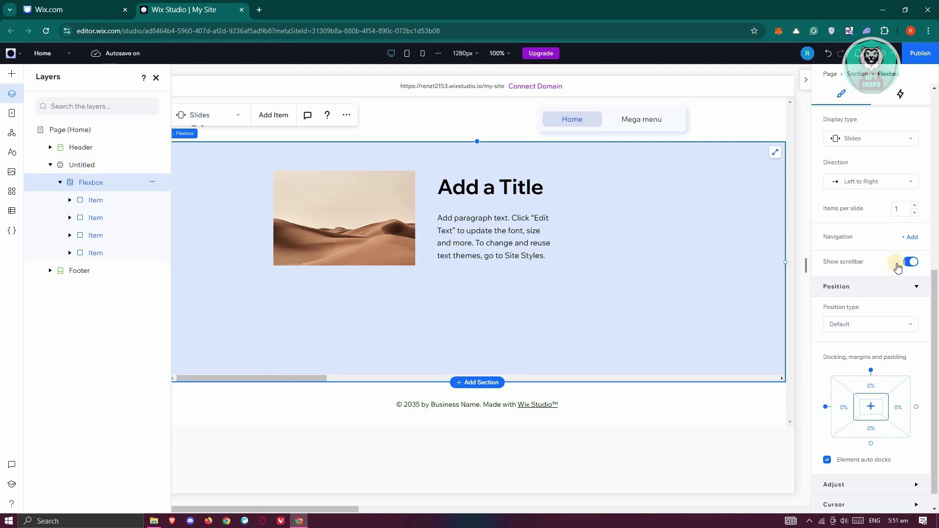
{"action": "left_click", "coordinate": [911, 263]}
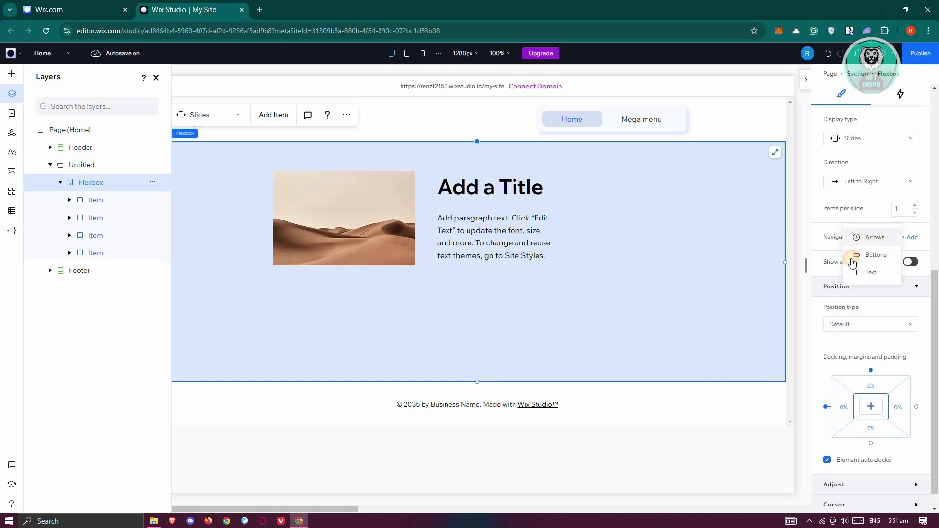
{"action": "left_click", "coordinate": [859, 238]}
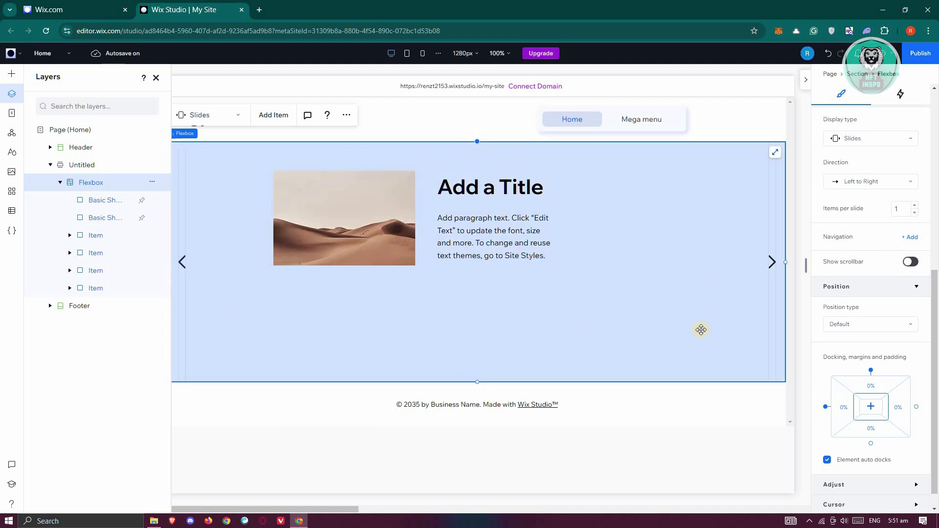
Preview the site and cycle forward through all the slides with the navigation arrow to check the slideshow
{"action": "left_click", "coordinate": [882, 49]}
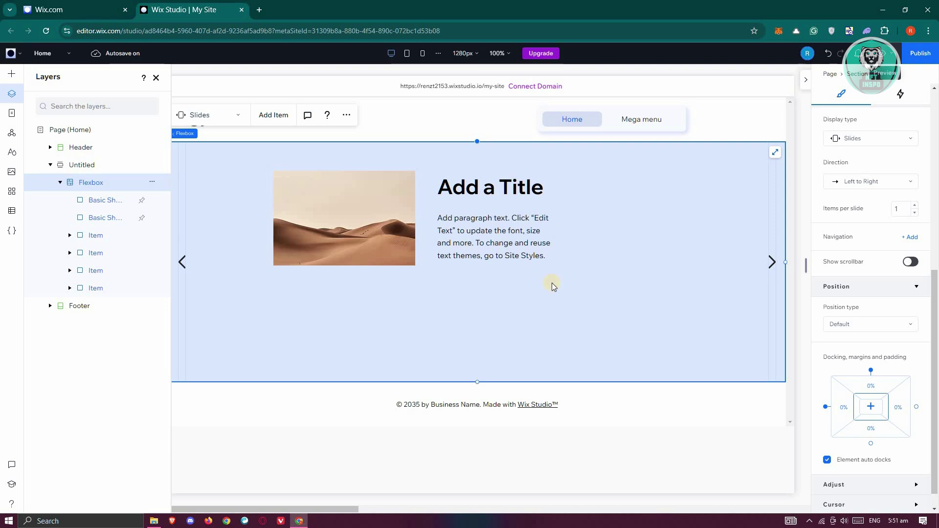
{"action": "left_click", "coordinate": [760, 243]}
{"action": "left_click", "coordinate": [759, 257]}
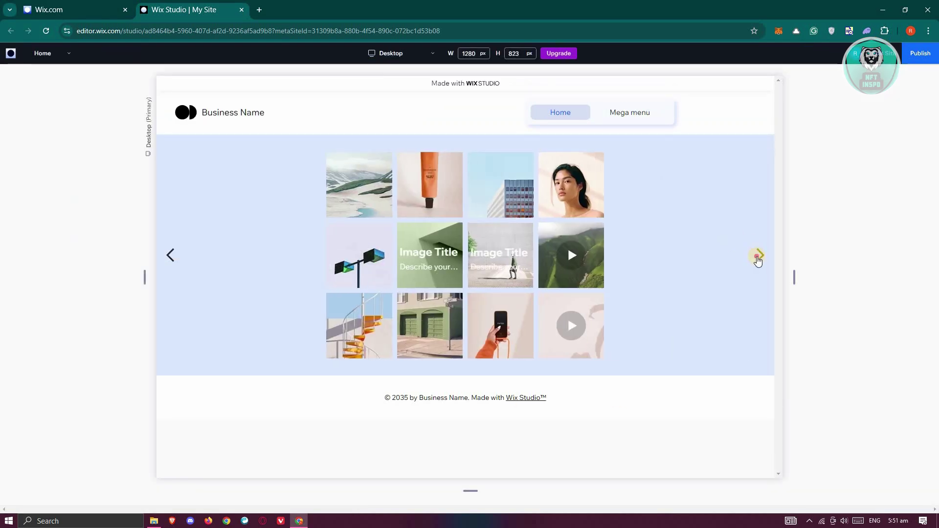
{"action": "left_click", "coordinate": [760, 255]}
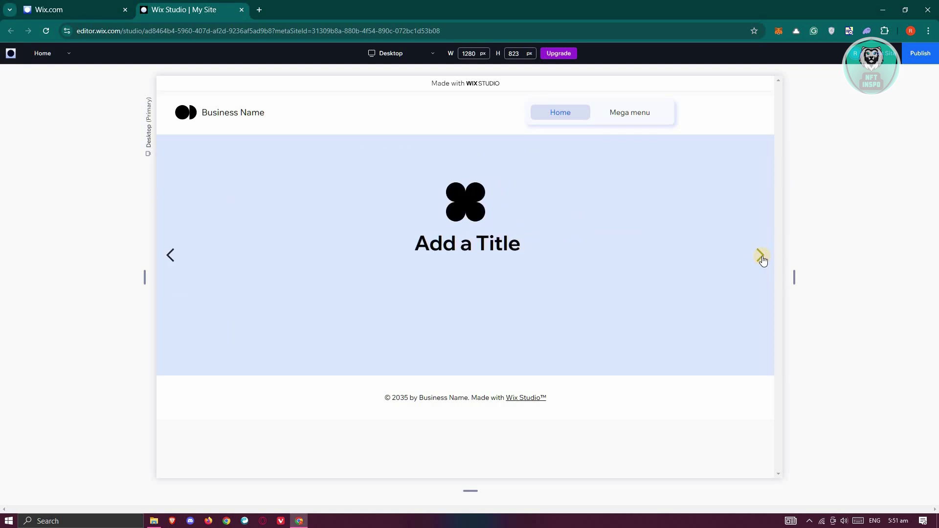
{"action": "left_click", "coordinate": [762, 256]}
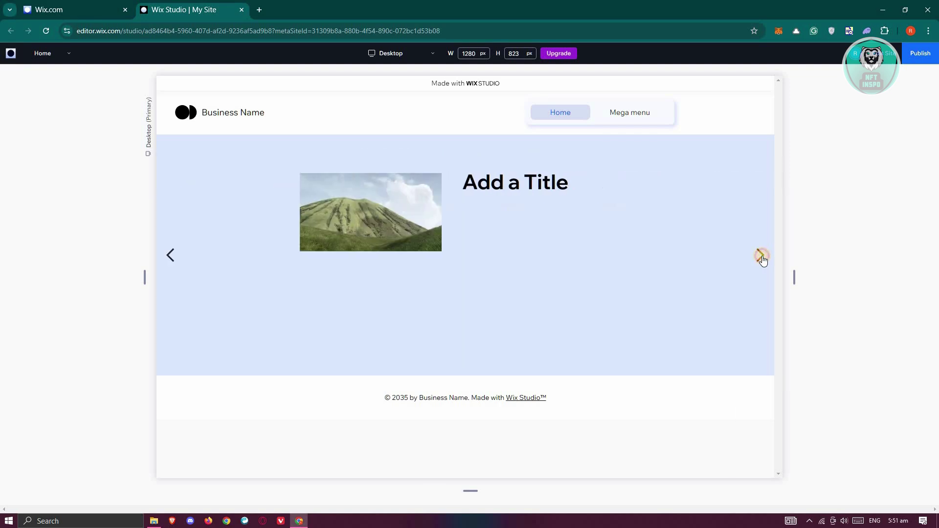
{"action": "left_click", "coordinate": [762, 255]}
{"action": "left_click", "coordinate": [761, 257]}
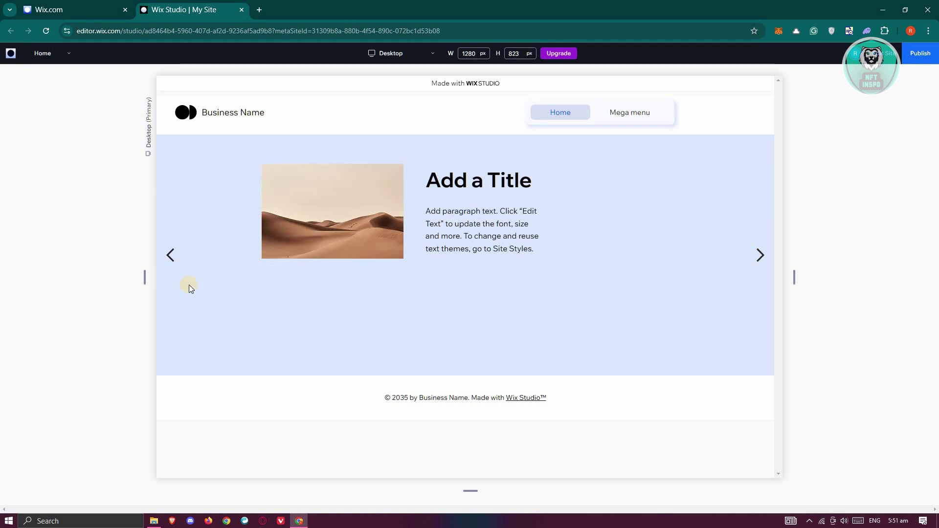
{"action": "left_click", "coordinate": [761, 255]}
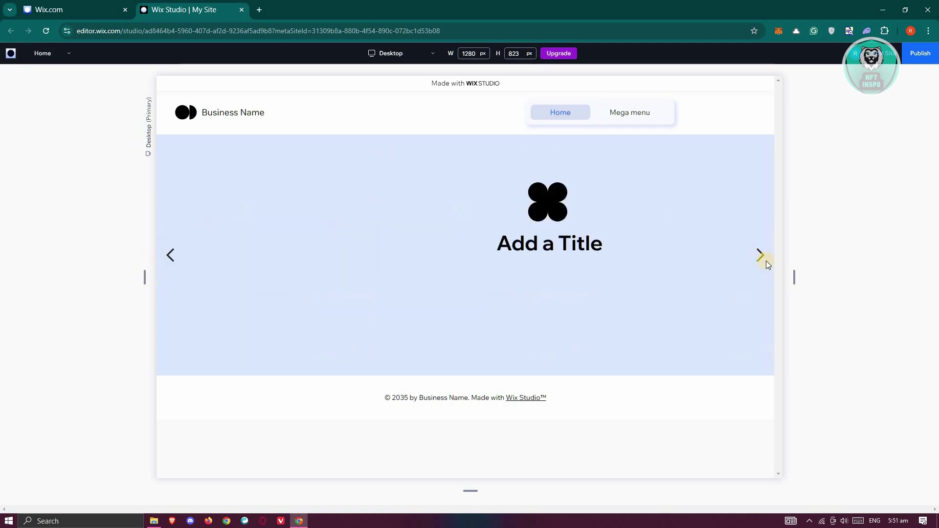
{"action": "left_click", "coordinate": [761, 254]}
{"action": "left_click", "coordinate": [761, 255]}
{"action": "left_click", "coordinate": [761, 255]}
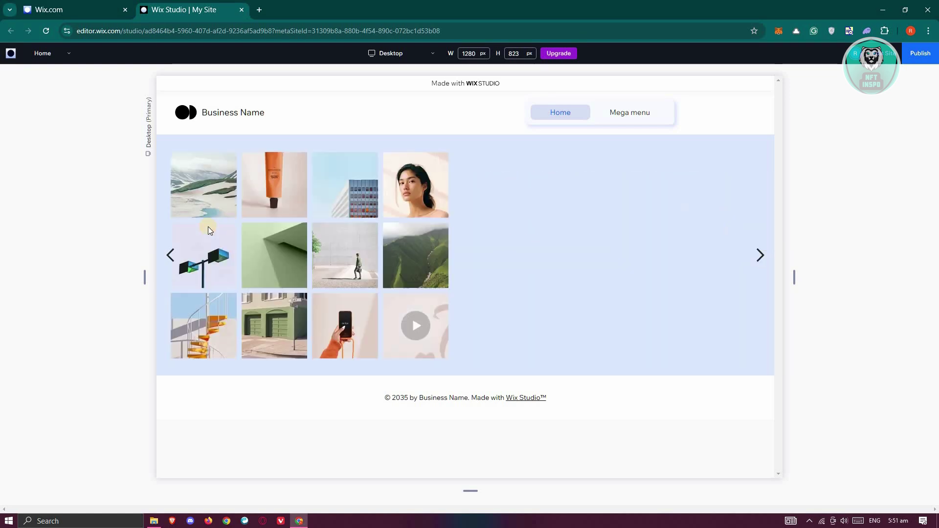